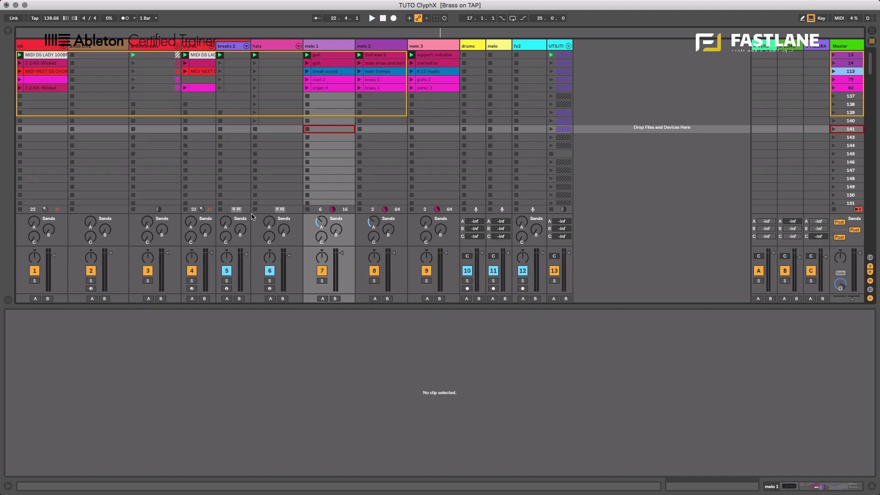
# - In Finder, open the Desktop's ClyphX v2.5.9 > ClyphX Pro Setup v1.0.6 folder
pyautogui.press('super+Tab')
pyautogui.press('super+Tab')
pyautogui.press('super+Tab')
pyautogui.press('super+Tab')
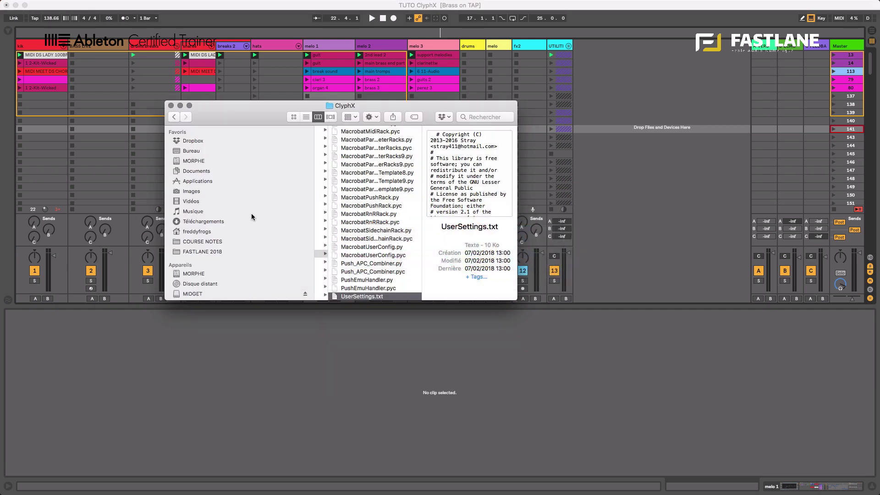
pyautogui.click(204, 151)
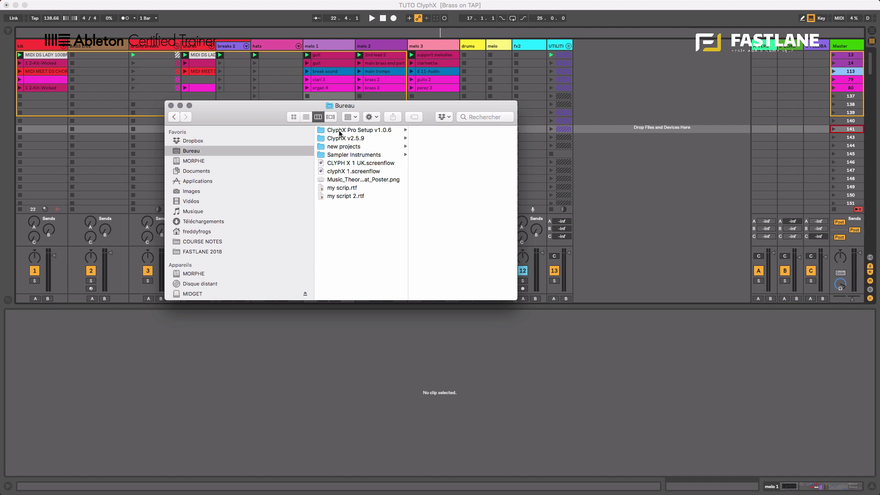
pyautogui.click(340, 140)
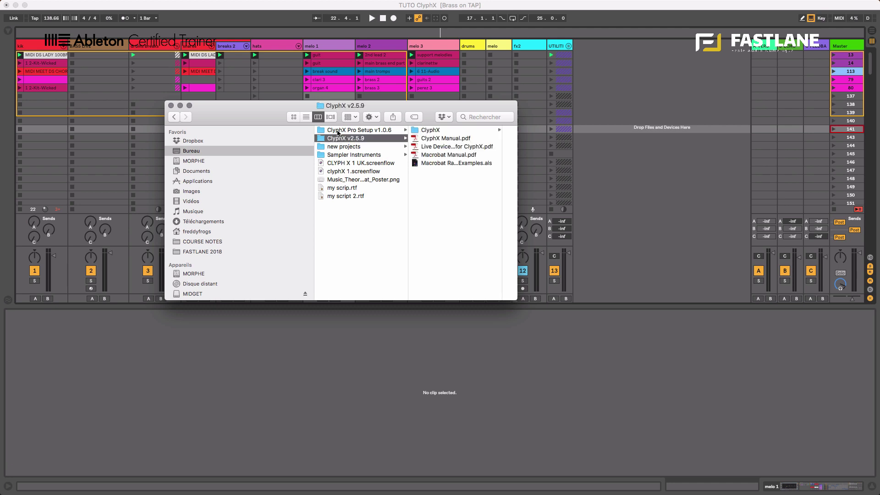
pyautogui.click(337, 130)
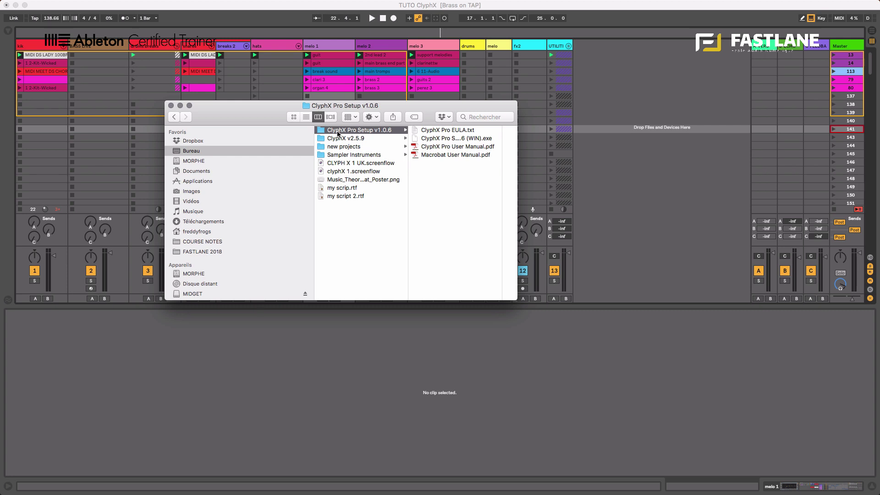
pyautogui.press('super+Tab')
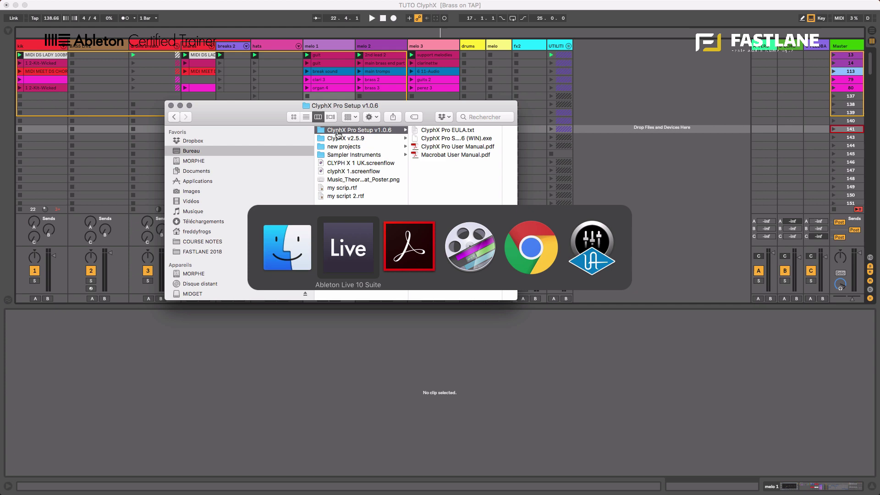
# - Highlight PUSH SCL TYPE X and PUSH SCL ROOT in the ClyphX Manual's Push Actions table
pyautogui.press('super+Tab')
pyautogui.press('super+Tab')
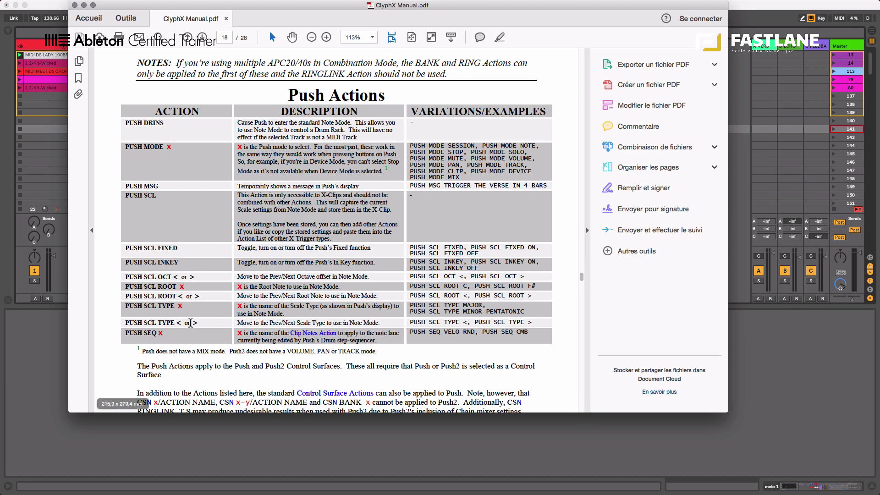
pyautogui.moveTo(179, 306); pyautogui.dragTo(126, 306)
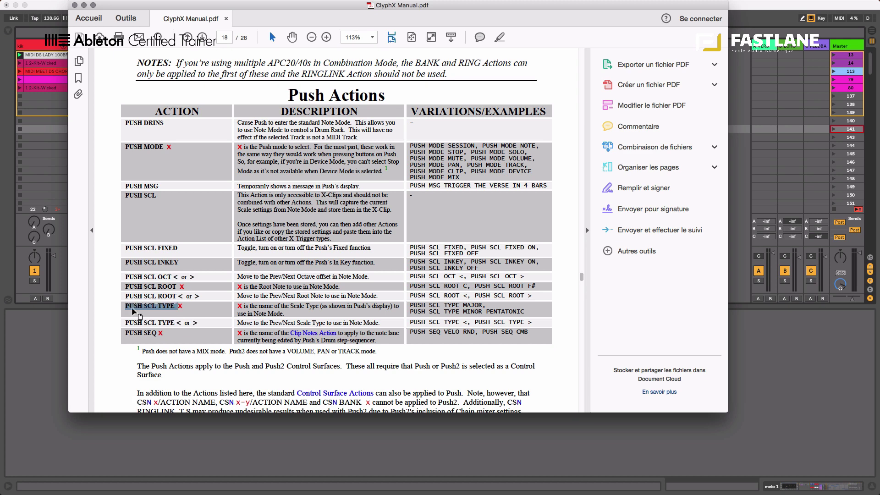
pyautogui.moveTo(179, 285); pyautogui.dragTo(129, 292)
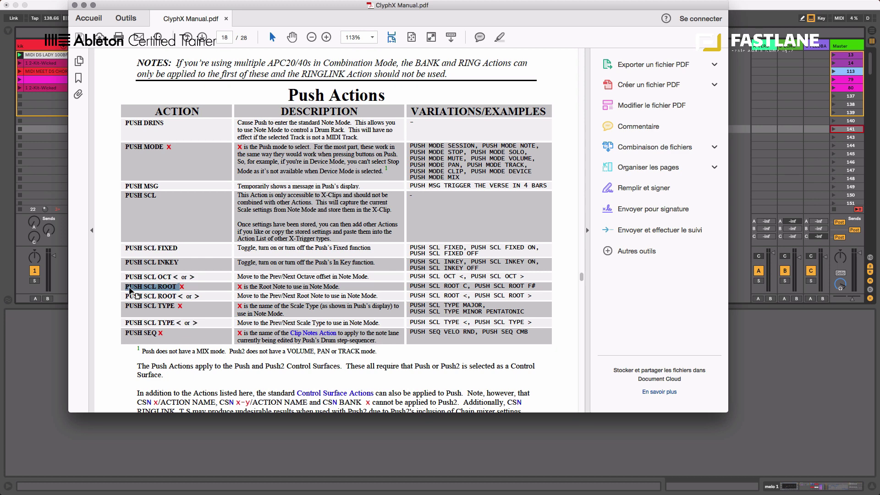
# - Bring the CLYPHX track's PUSH SCL TYPE scale clips into view in Live's session view
pyautogui.click(36, 155)
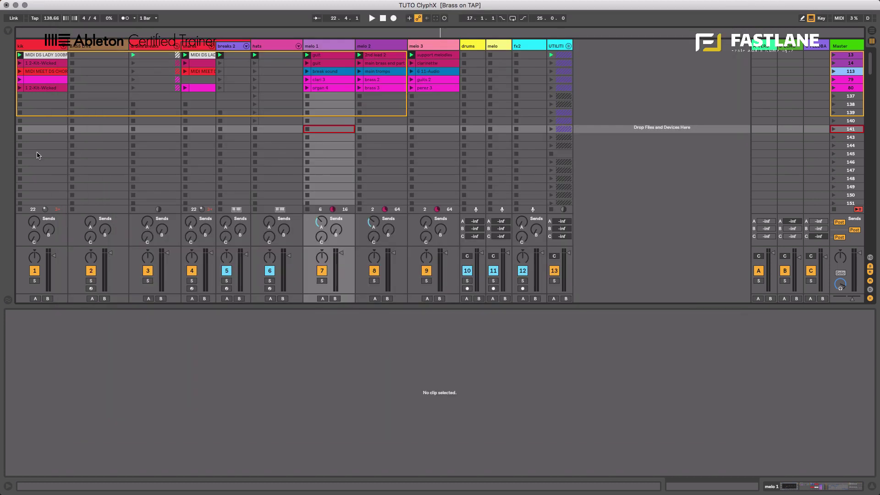
pyautogui.hscroll(3, 603, 36)
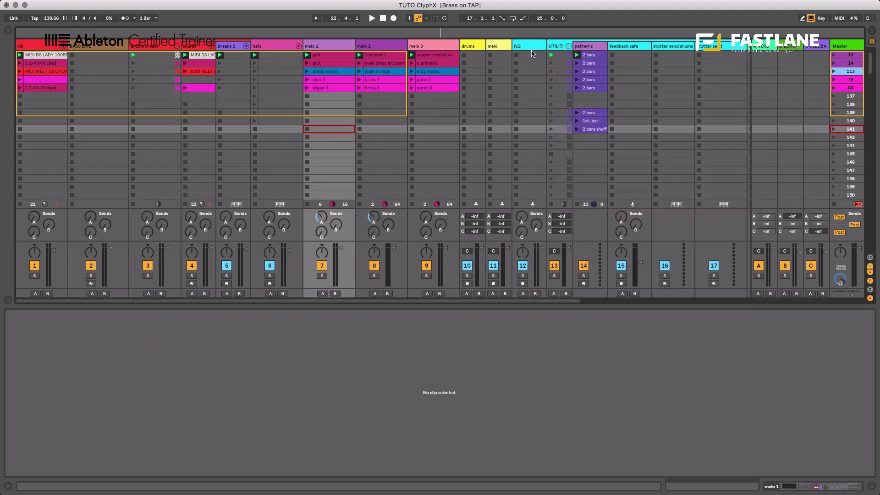
pyautogui.hscroll(3, 591, 38)
pyautogui.rightClick(667, 47)
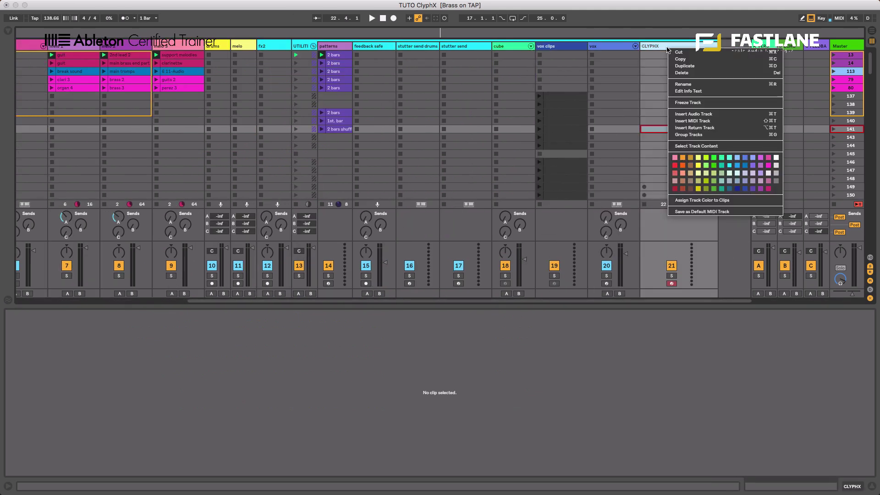
pyautogui.rightClick(654, 106)
pyautogui.press('Escape')
pyautogui.scroll(-5, 680, 82)
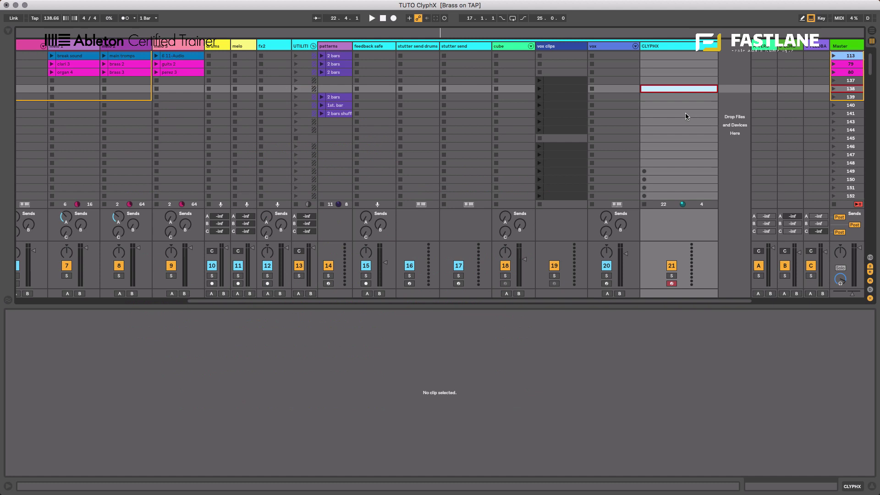
pyautogui.hscroll(-2, 685, 116)
pyautogui.press('super+v')
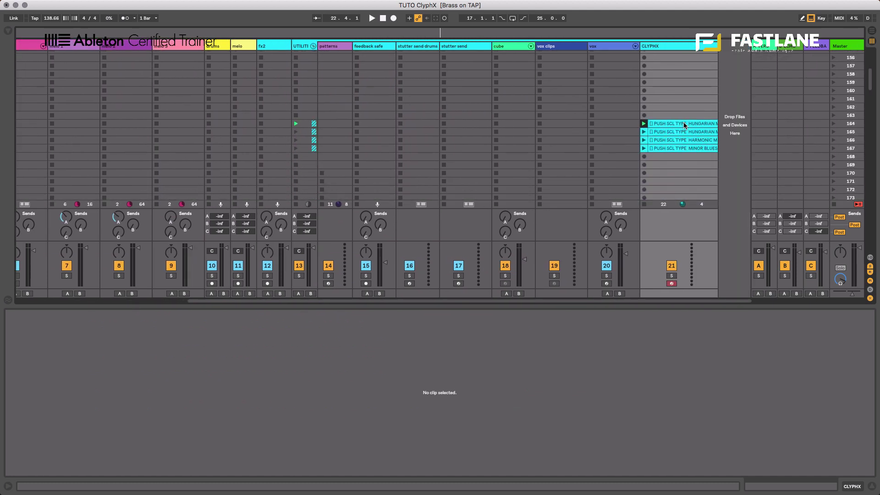
pyautogui.rightClick(685, 124)
pyautogui.click(673, 149)
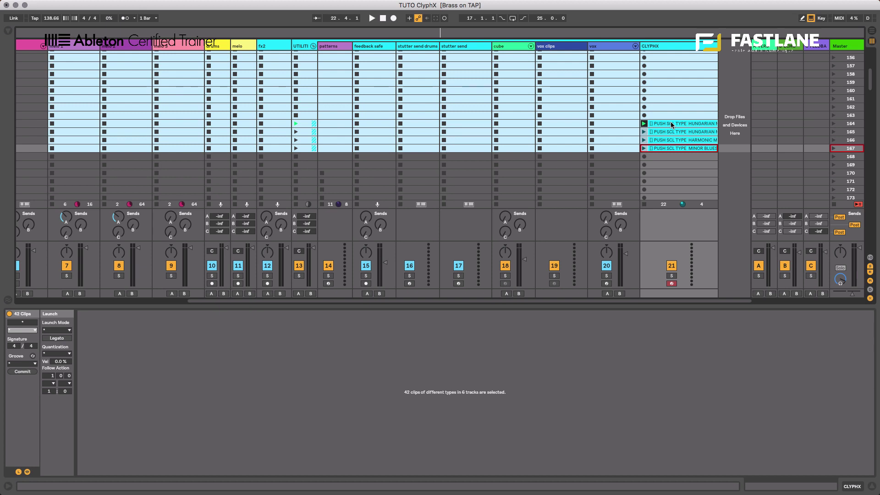
# - Move the four PUSH SCL TYPE clips into scenes 154–157 and widen the CLYPHX track
pyautogui.click(670, 124)
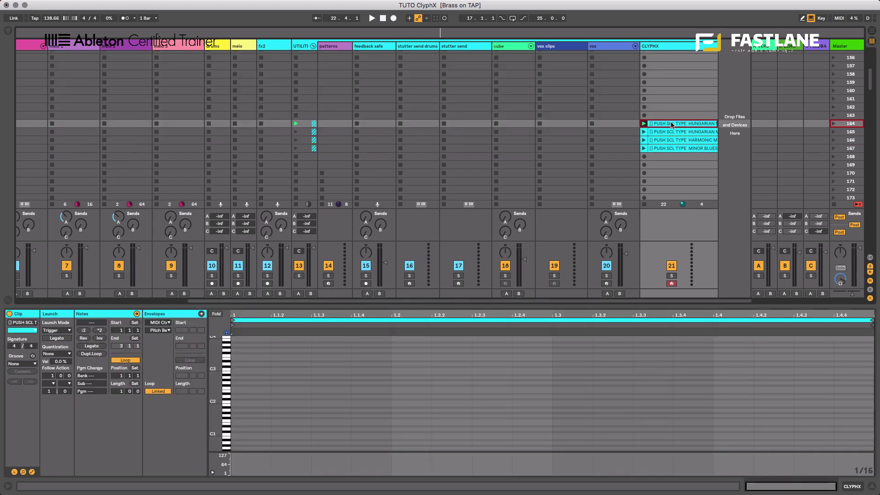
pyautogui.keyDown('shift'); pyautogui.click(671, 148); pyautogui.keyUp('shift')
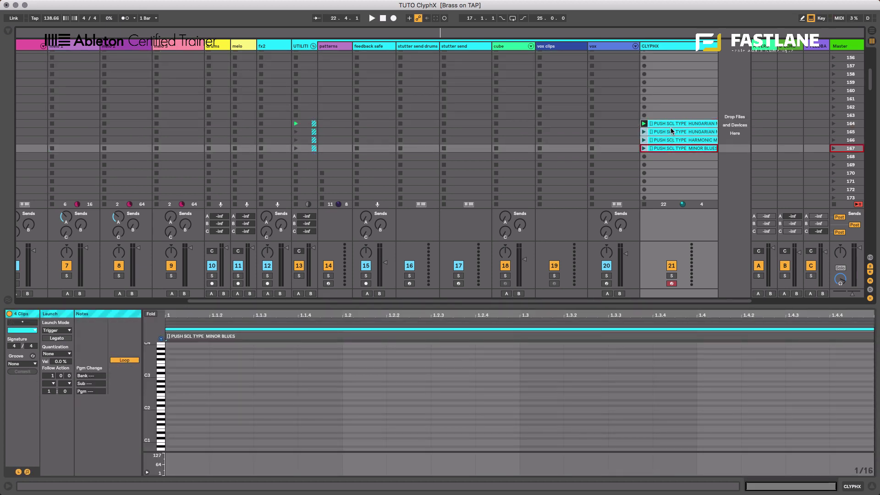
pyautogui.moveTo(670, 124); pyautogui.dragTo(671, 53)
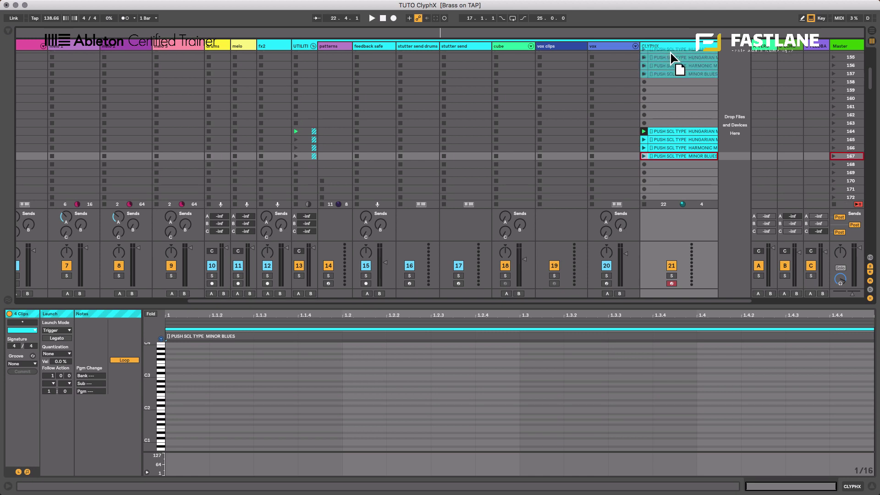
pyautogui.moveTo(670, 53); pyautogui.dragTo(670, 65)
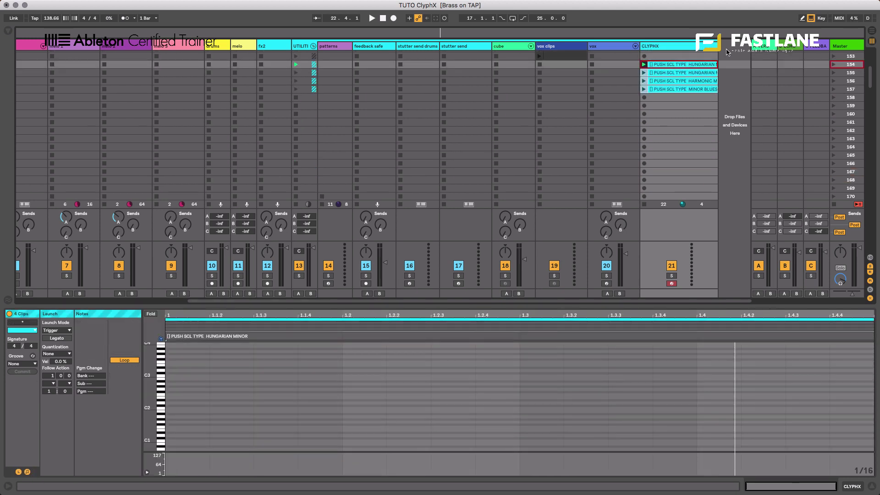
pyautogui.moveTo(720, 51); pyautogui.dragTo(744, 51)
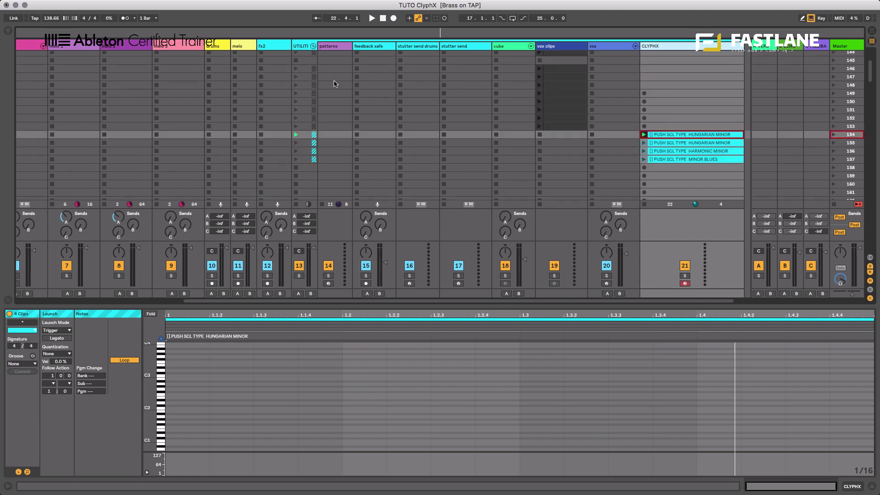
pyautogui.scroll(20, 334, 83)
pyautogui.scroll(-20, 334, 83)
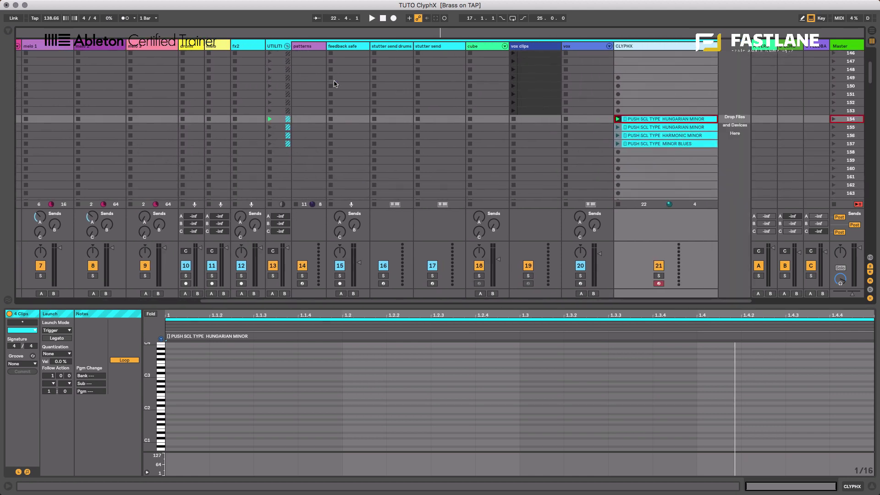
# - Select only the first PUSH SCL TYPE HUNGARIAN MINOR clip to show it in Clip View
pyautogui.click(647, 122)
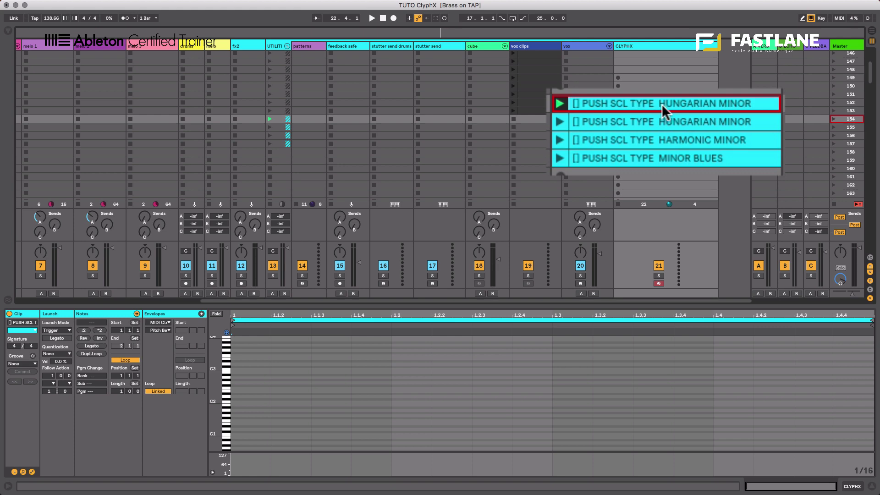
# - Highlight the PUSH SCL TYPE entry in the ClyphX Manual's Push Actions table
pyautogui.press('super+Tab')
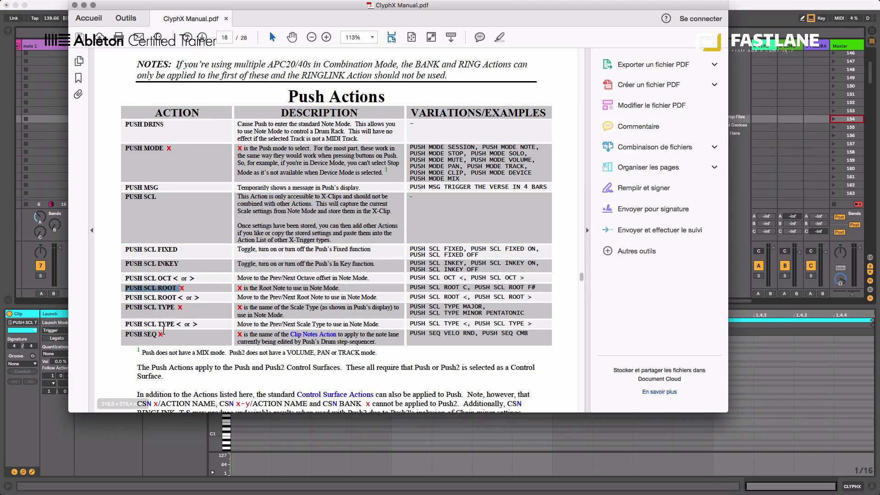
pyautogui.moveTo(124, 307); pyautogui.dragTo(181, 307)
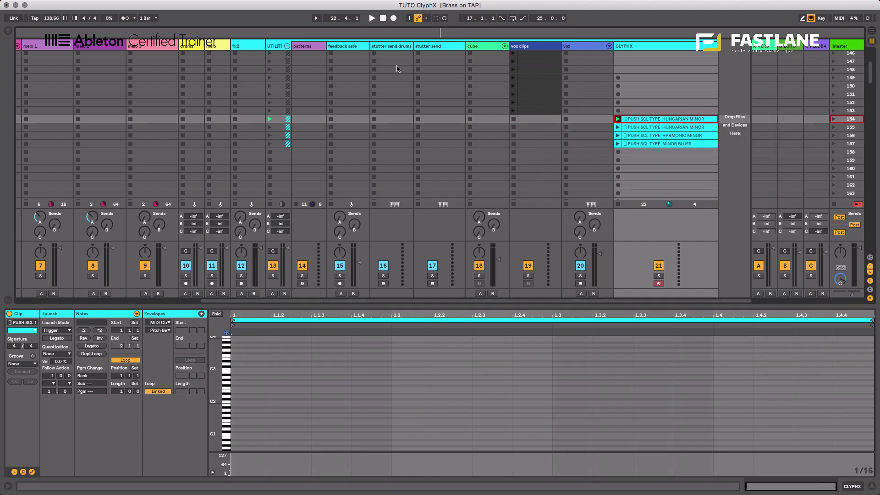
pyautogui.hscroll(-5, 435, 84)
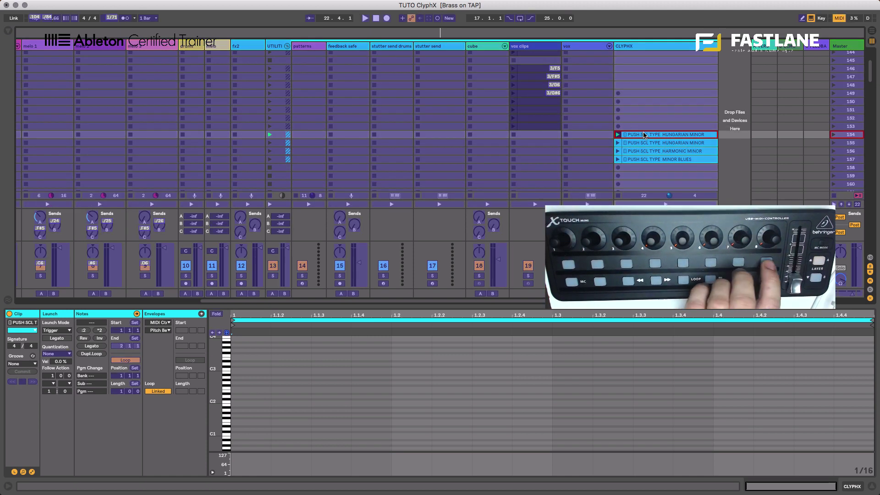
# - Set the Minor Blues scale clip's launch quantization to None
pyautogui.click(645, 159)
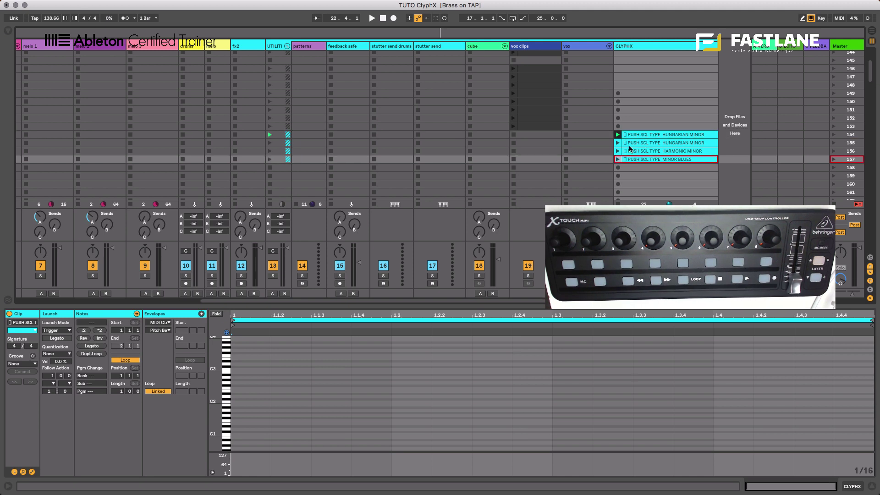
pyautogui.click(67, 354)
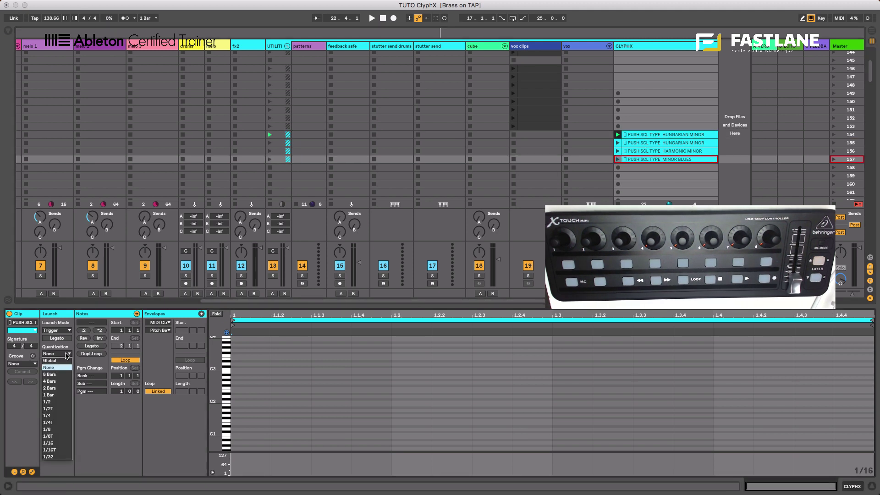
pyautogui.click(67, 354)
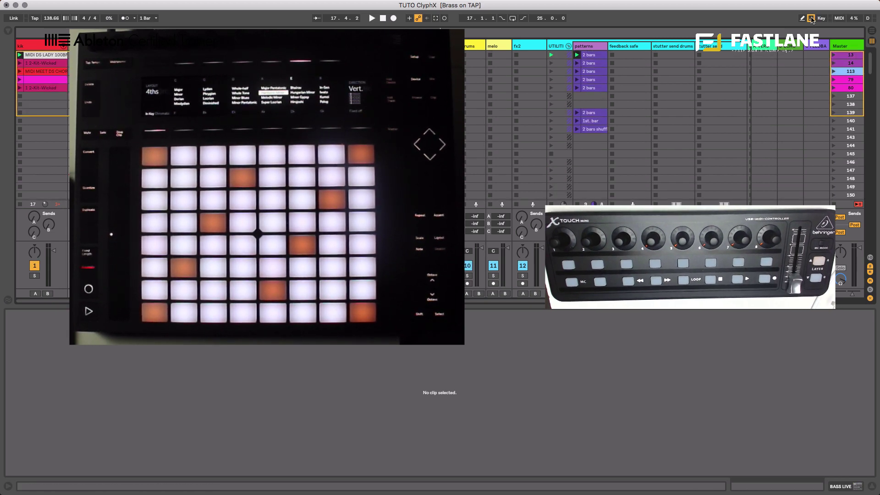
# - Start playback with Space and launch scene 113
pyautogui.press('space')
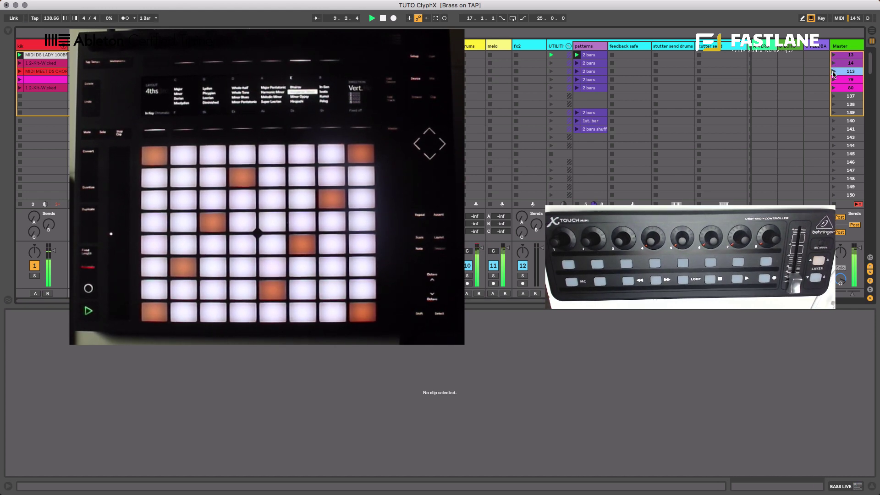
pyautogui.click(833, 72)
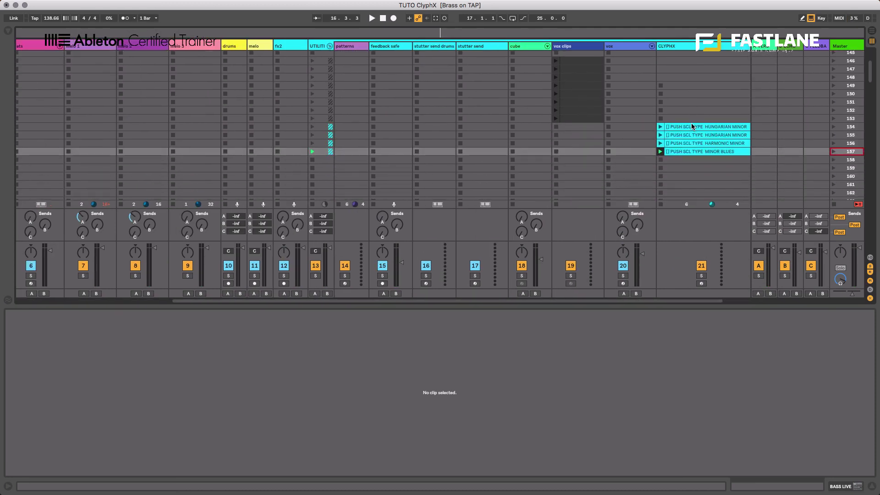
# - Paste the MINOR BLUES scale clip into scene 113's CLYPHX slot, then launch scene 113
pyautogui.click(693, 136)
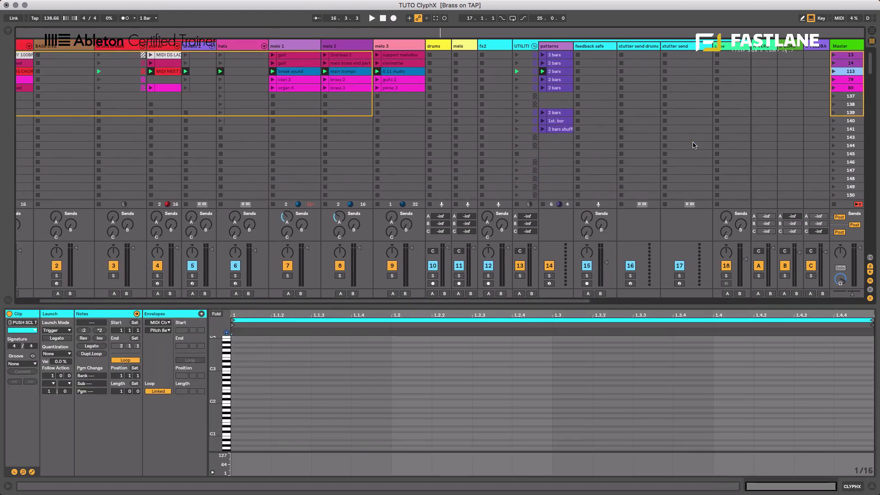
pyautogui.hotkey('ctrl', 'v')
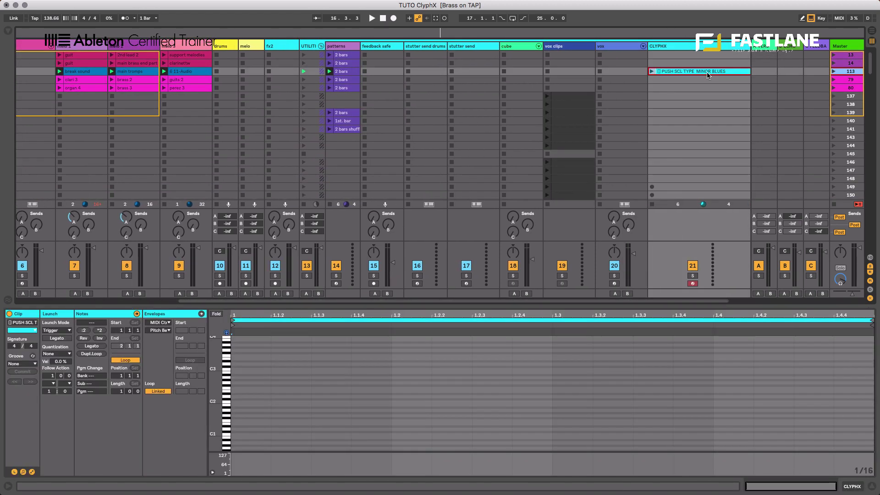
pyautogui.click(833, 71)
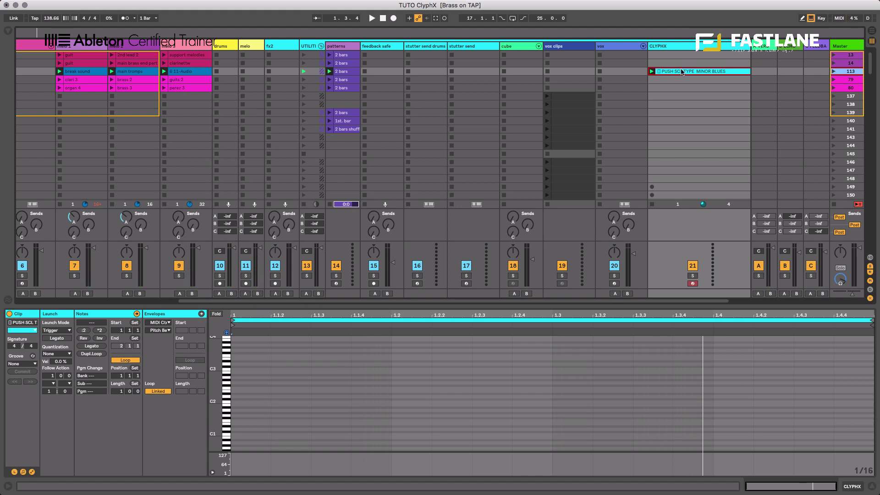
pyautogui.hscroll(-5, 681, 71)
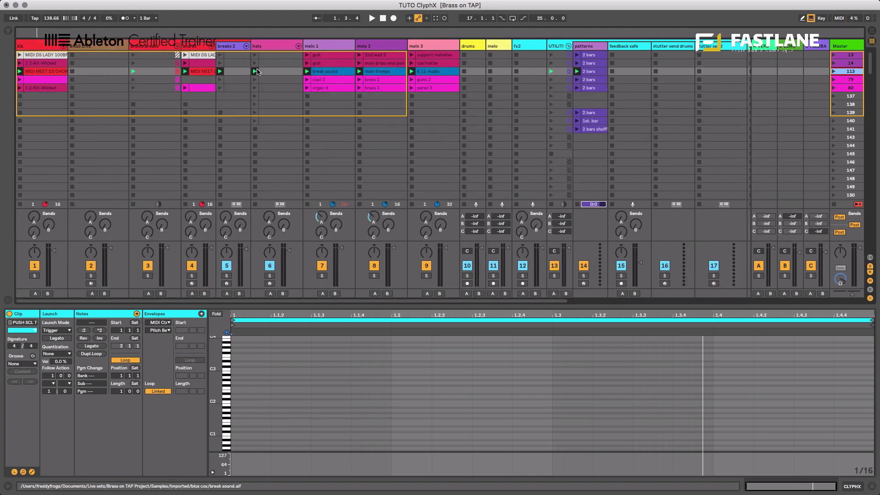
# - Launch scene 79 and show the clari 3 clip in Clip View
pyautogui.click(337, 74)
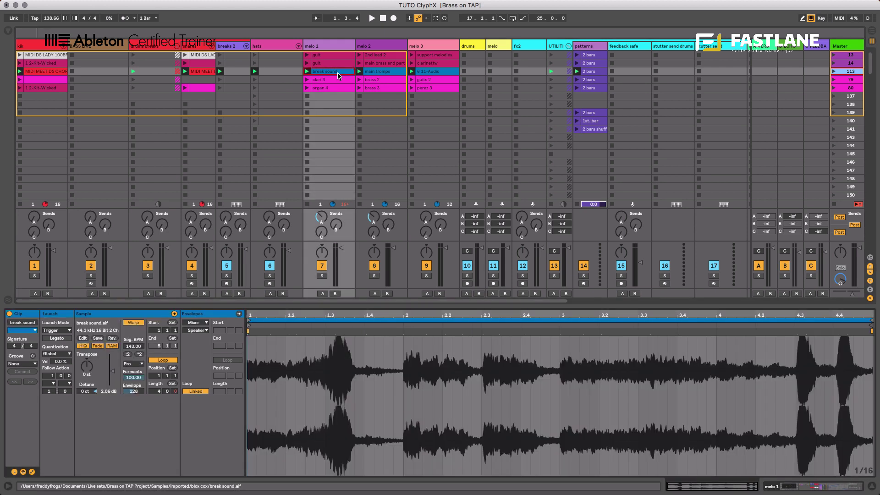
pyautogui.click(833, 80)
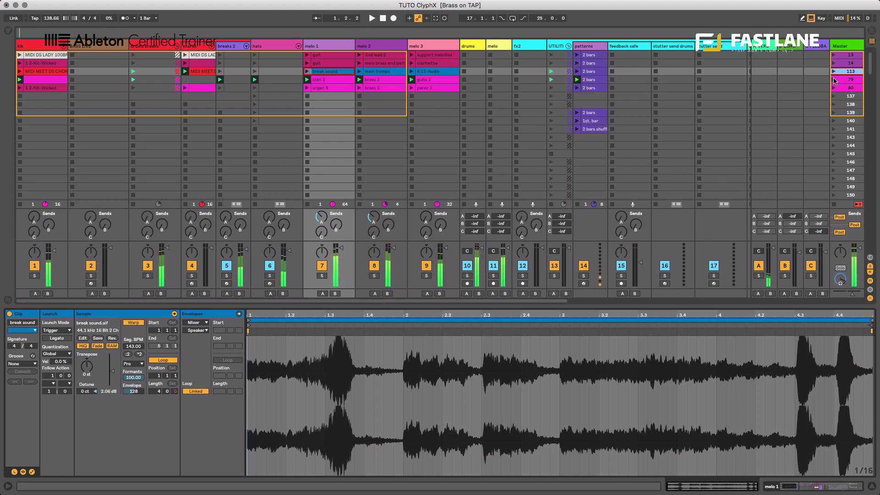
pyautogui.click(331, 82)
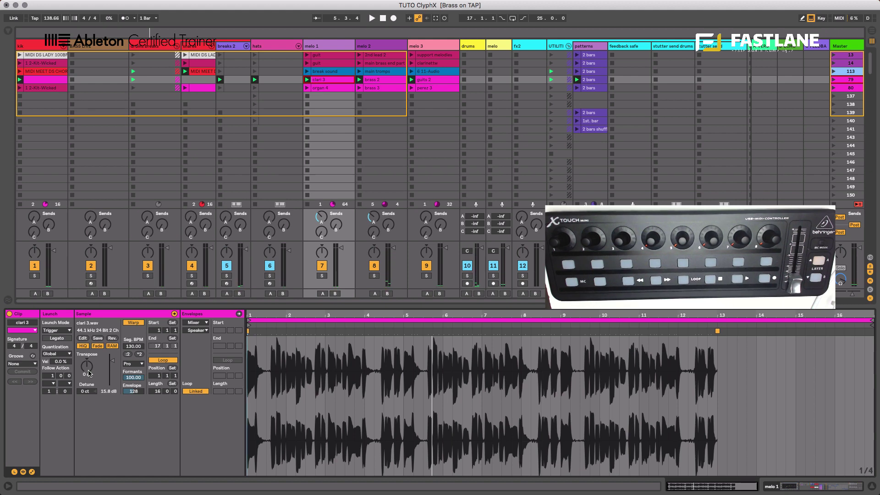
# - In Finder, open X-Controls.txt from home > nativeKONTROL > ClyphX_Pro
pyautogui.press('super+Tab')
pyautogui.press('super+Tab')
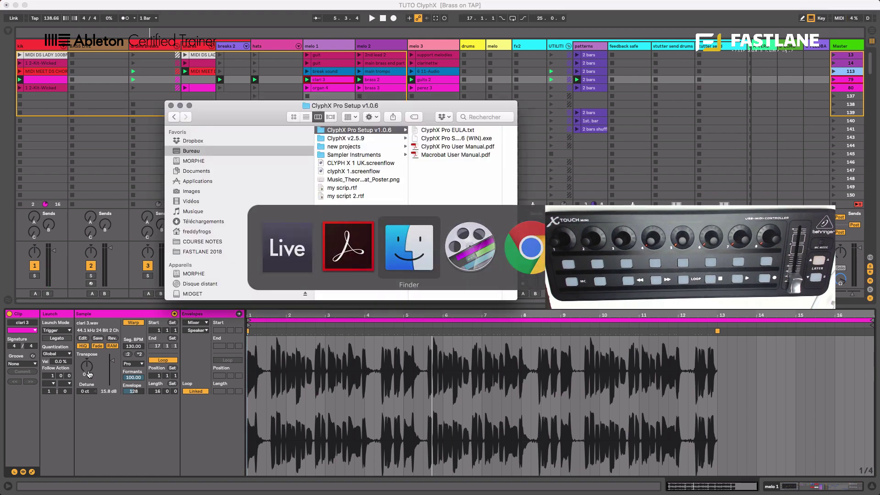
pyautogui.click(221, 160)
pyautogui.click(330, 155)
pyautogui.click(432, 131)
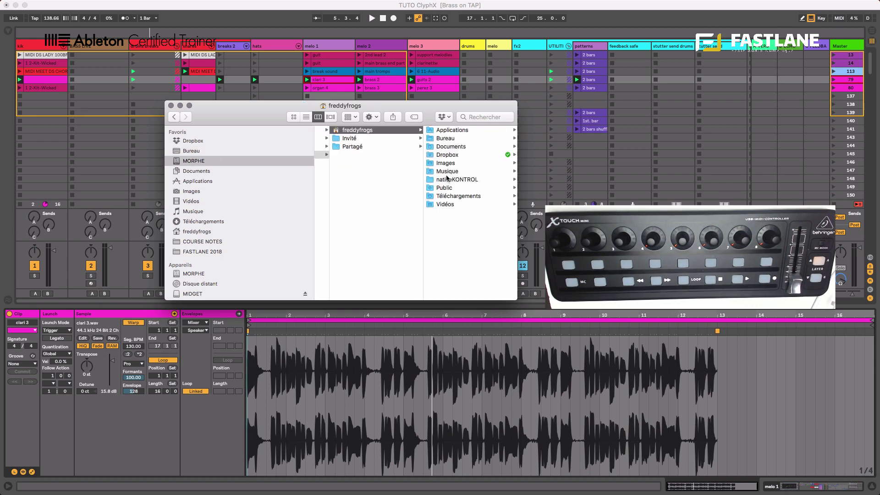
pyautogui.click(447, 179)
pyautogui.click(457, 133)
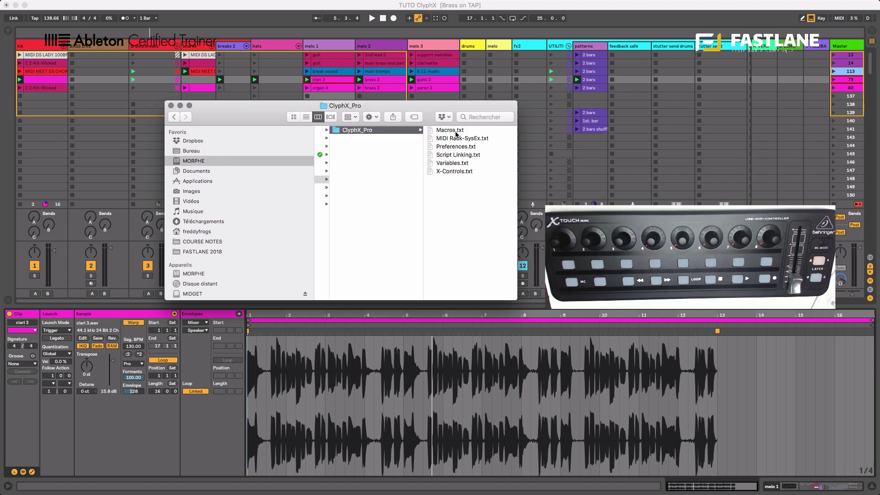
pyautogui.doubleClick(454, 172)
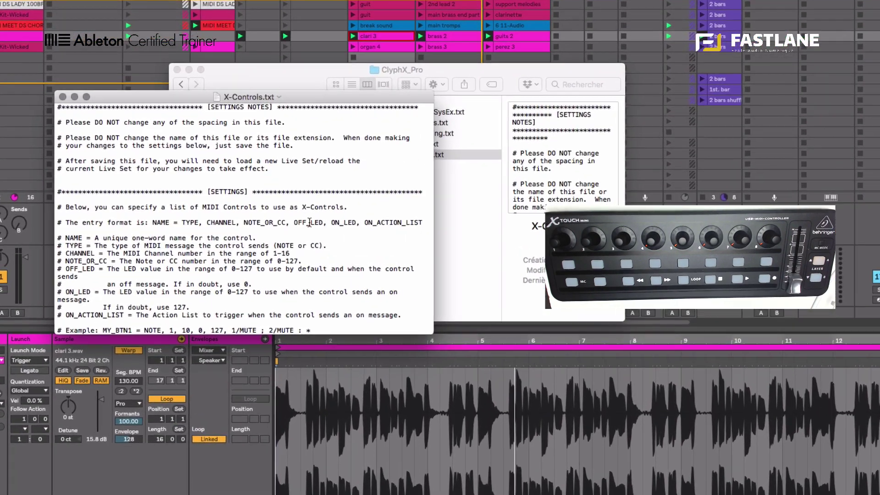
pyautogui.scroll(-10, 342, 221)
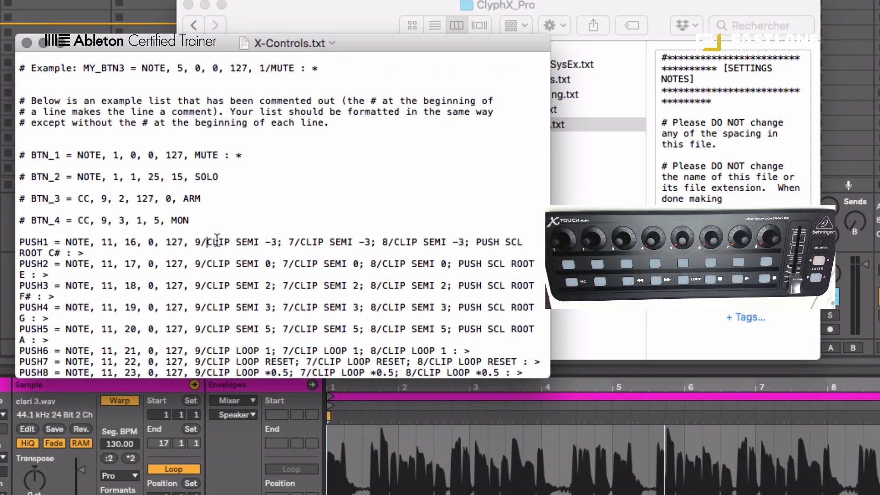
# - Highlight the three CLIP SEMI -3 commands and the PUSH SCL ROOT C# command on PUSH1
pyautogui.moveTo(207, 243); pyautogui.dragTo(472, 246)
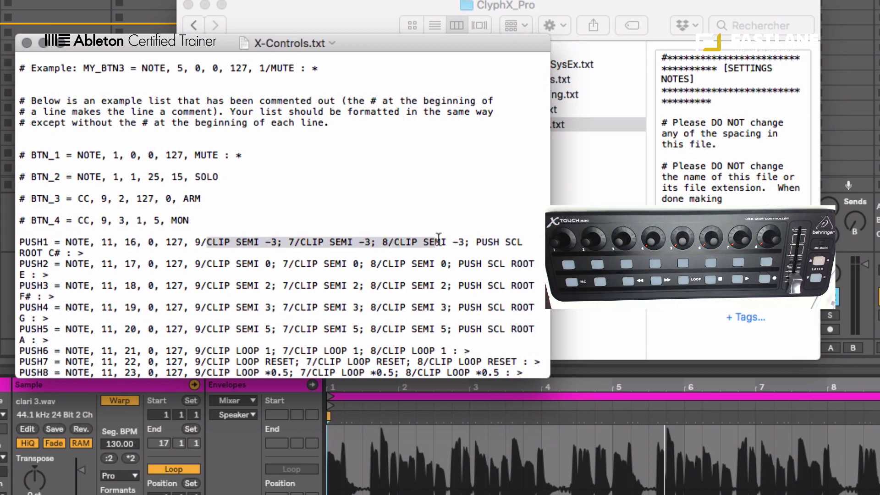
pyautogui.click(479, 244)
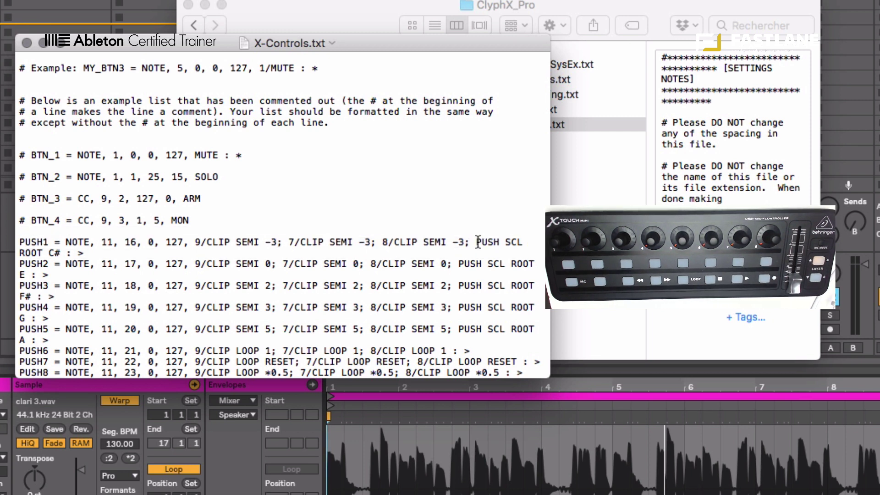
pyautogui.moveTo(476, 242); pyautogui.dragTo(64, 255)
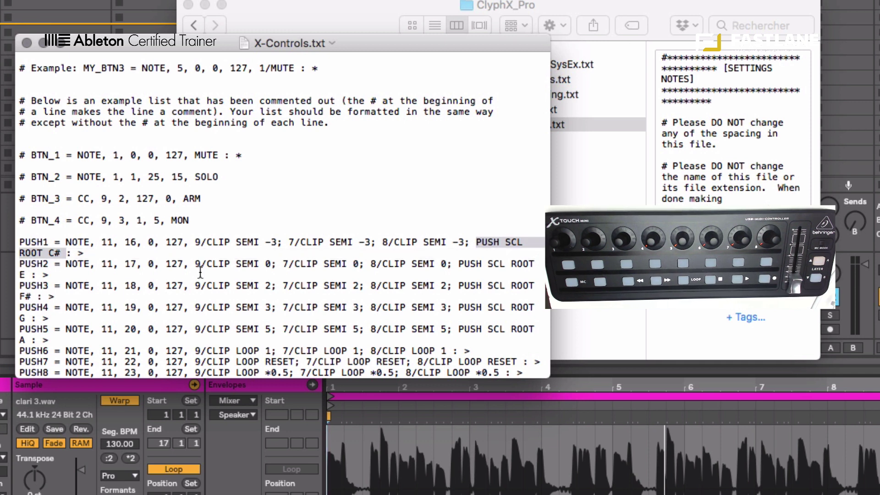
pyautogui.click(24, 274)
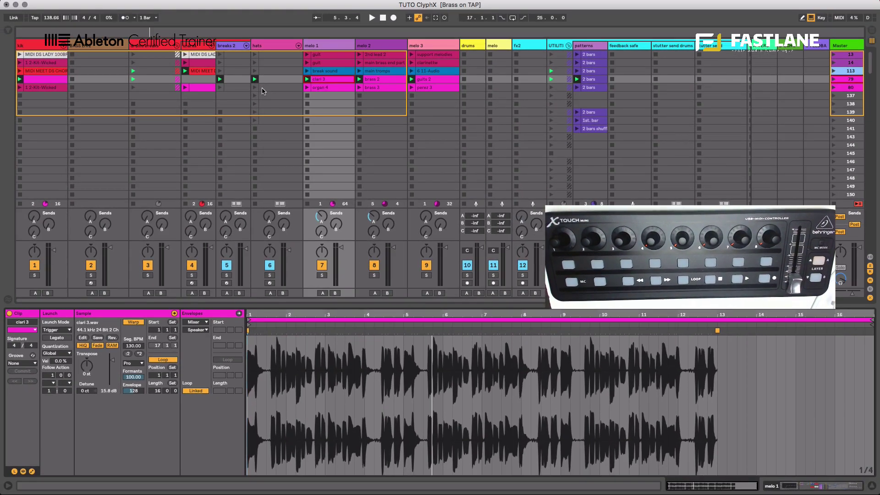
pyautogui.hscroll(5, 360, 88)
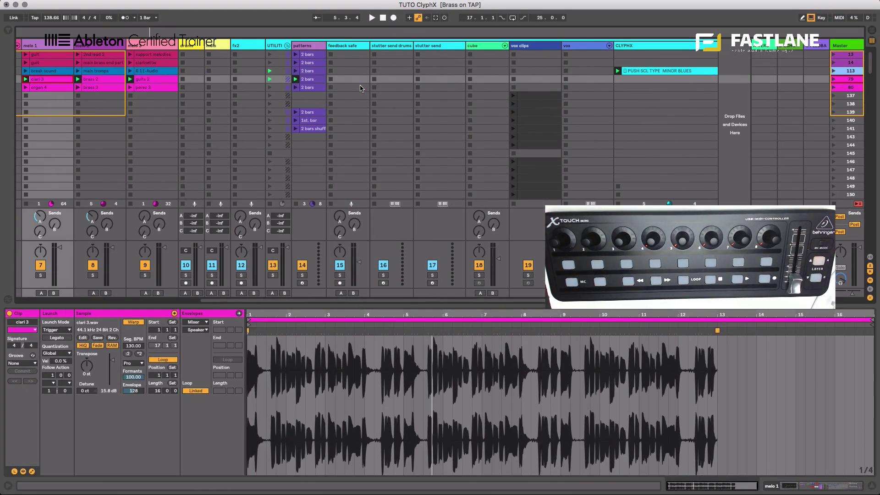
# - Start playback from 1.1.1 to hear the scale-switching scenes
pyautogui.press('space')
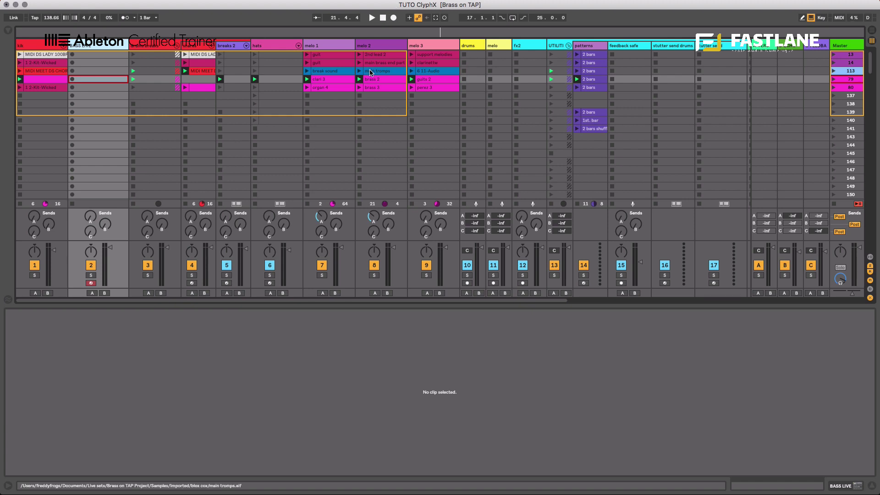
pyautogui.hscroll(5, 583, 102)
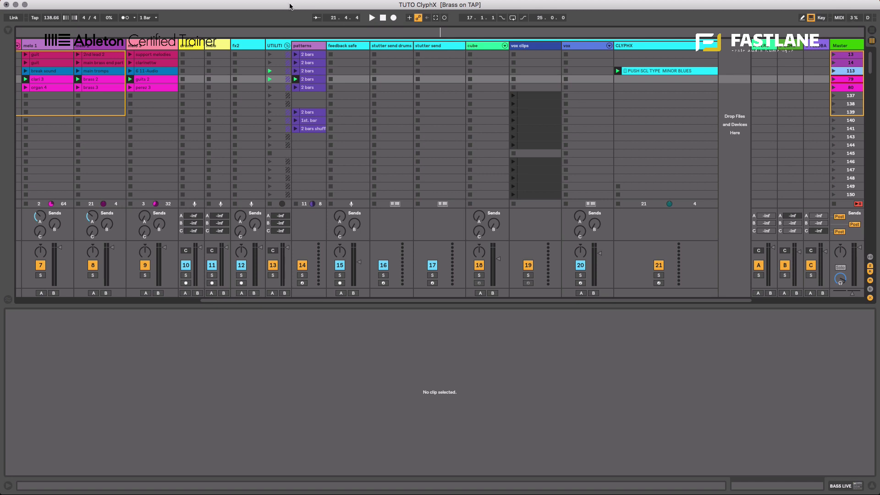
# - Collapse the UTILITI group track, hiding CLYPHX and its other tracks
pyautogui.click(287, 46)
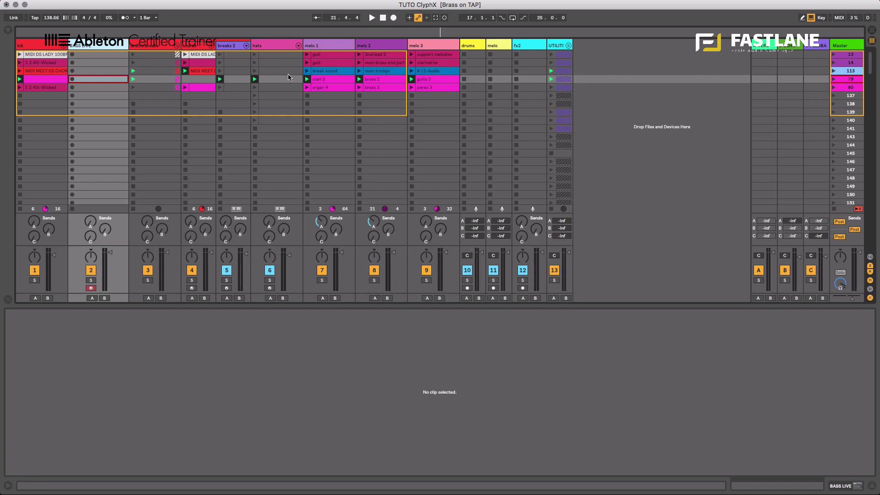